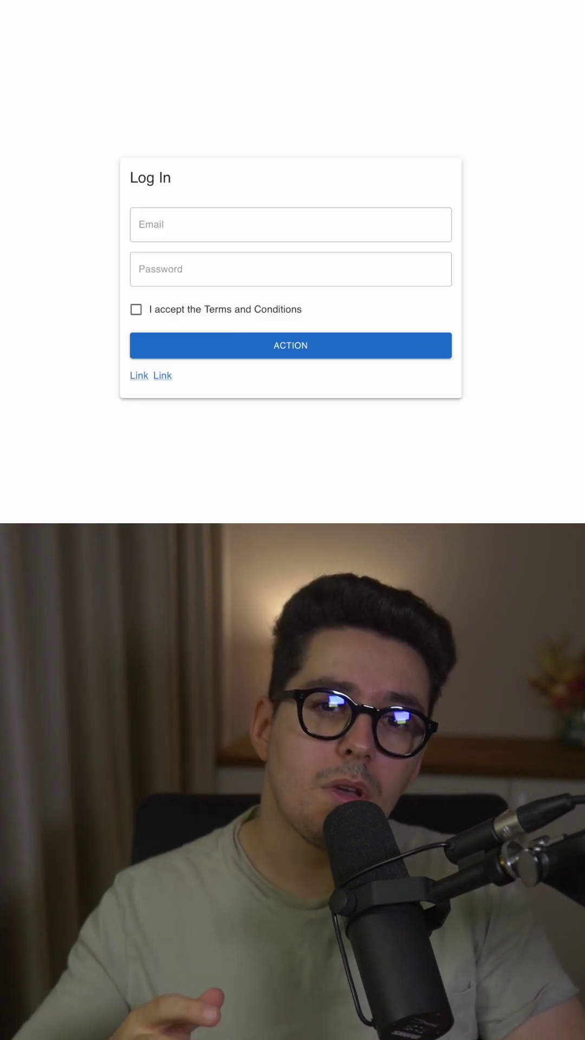
Launch FigJam from Spotlight to show the Log In whiteboard
key("super+space")
type("f")
key("Return")
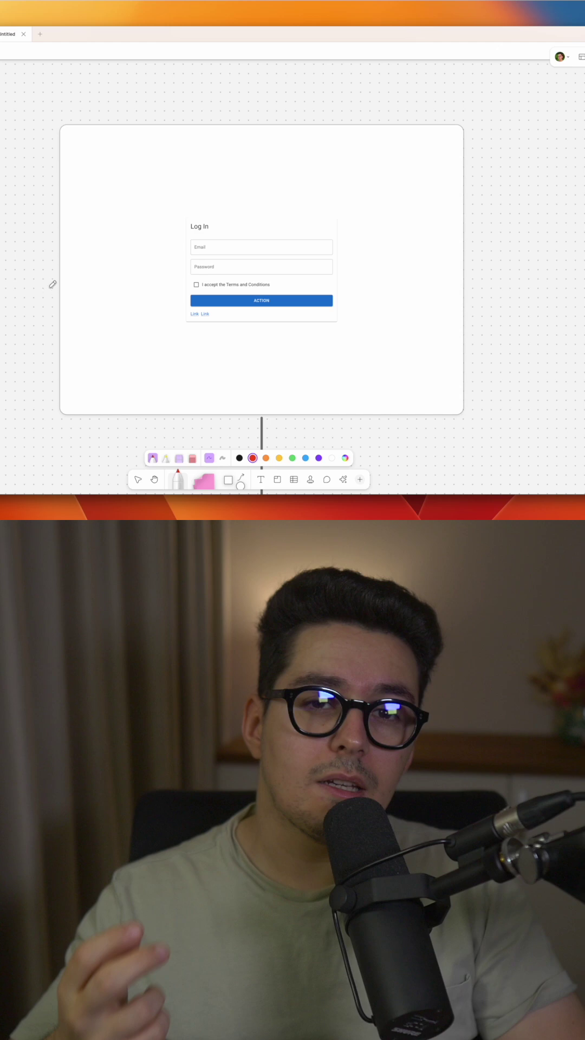
scroll(136, 244, "down", 5)
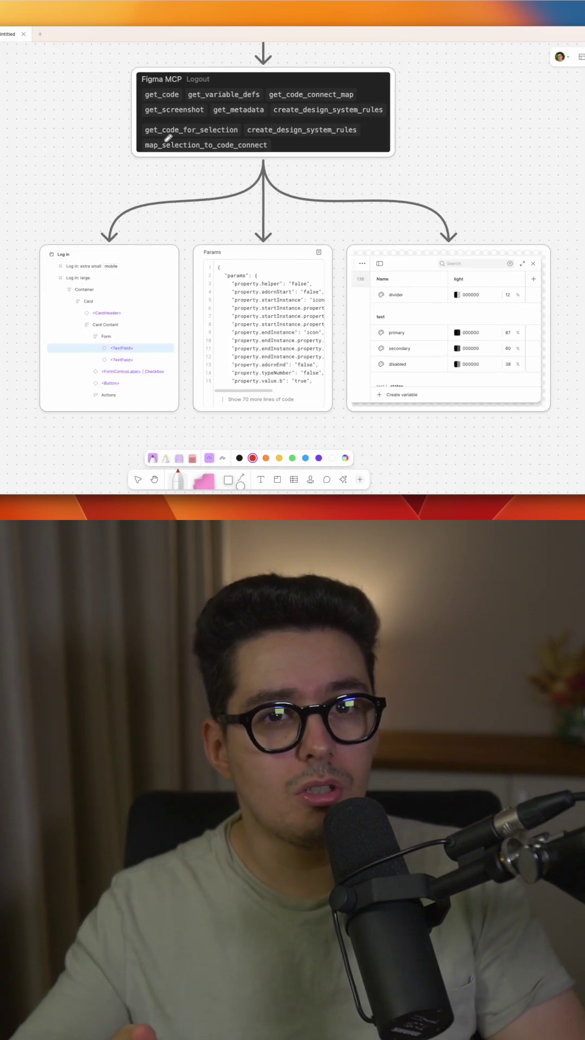
Draw a red marker line under get_code and get_metadata on the diagram
mouse_move(146, 100)
left_mouse_down()
mouse_move(181, 99)
mouse_move(266, 115)
left_mouse_up()
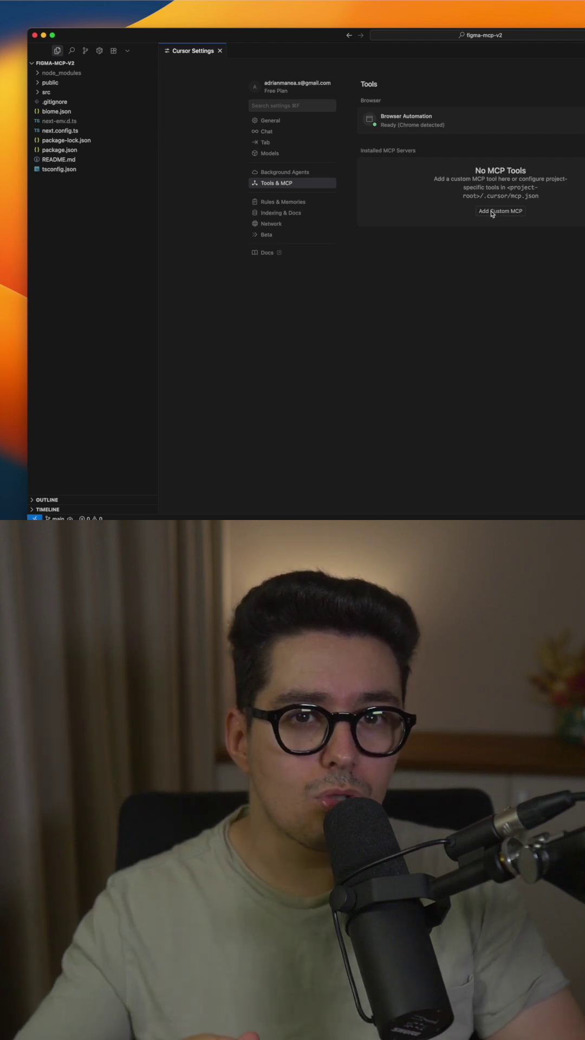
left_click(492, 214)
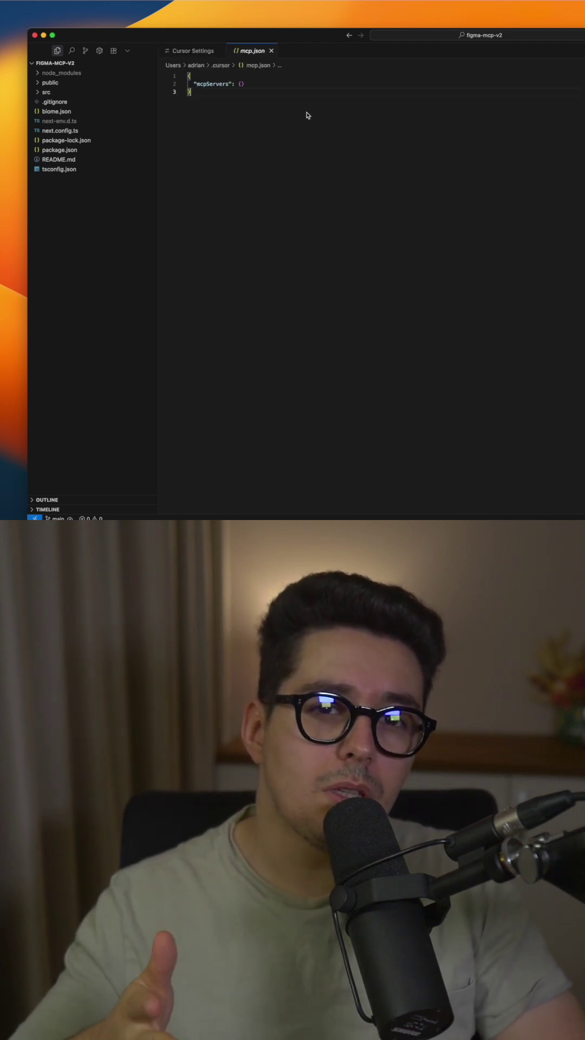
left_click(243, 85)
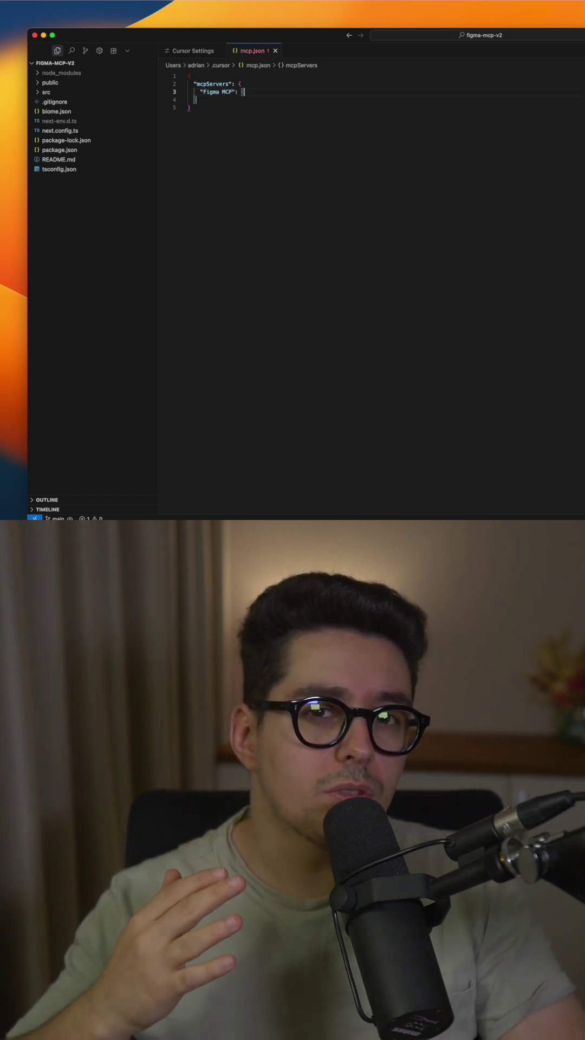
key("Return")
type("\"url\": \"http://127.0.0.1:3845/mcp\"")
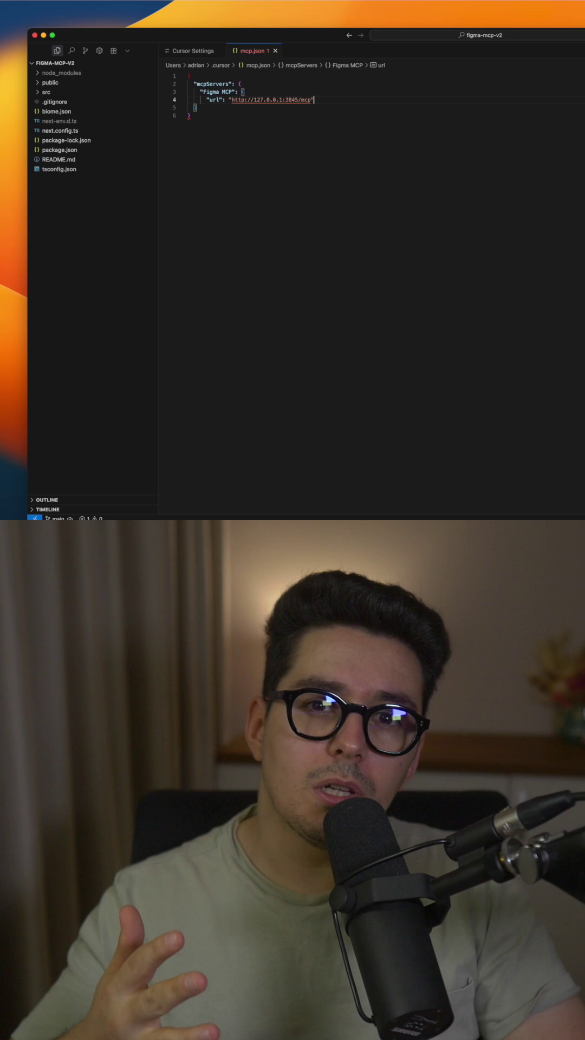
type("}")
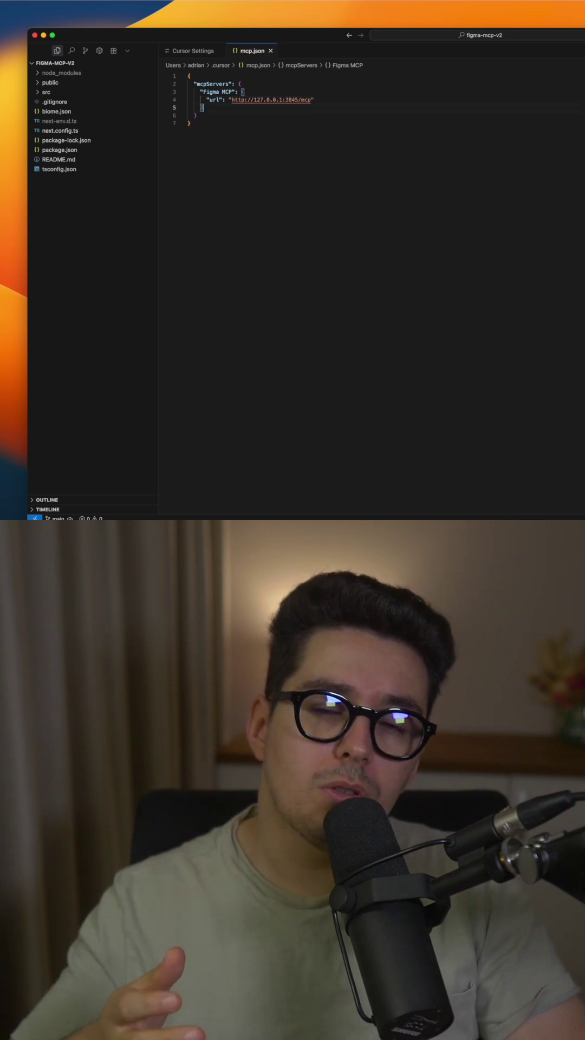
Select the port number 3845 in the url line
left_click(262, 99)
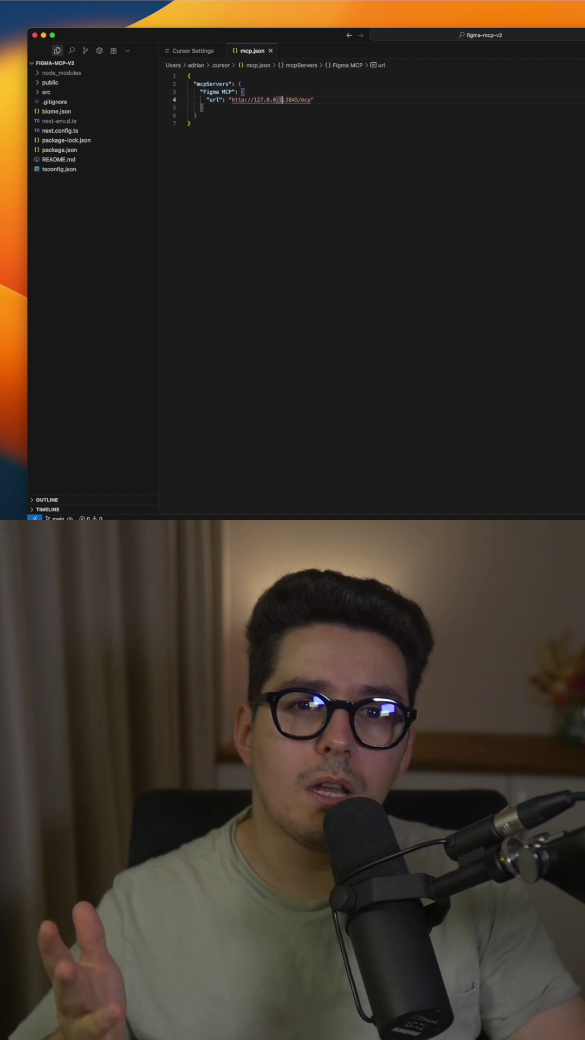
double_click(298, 99)
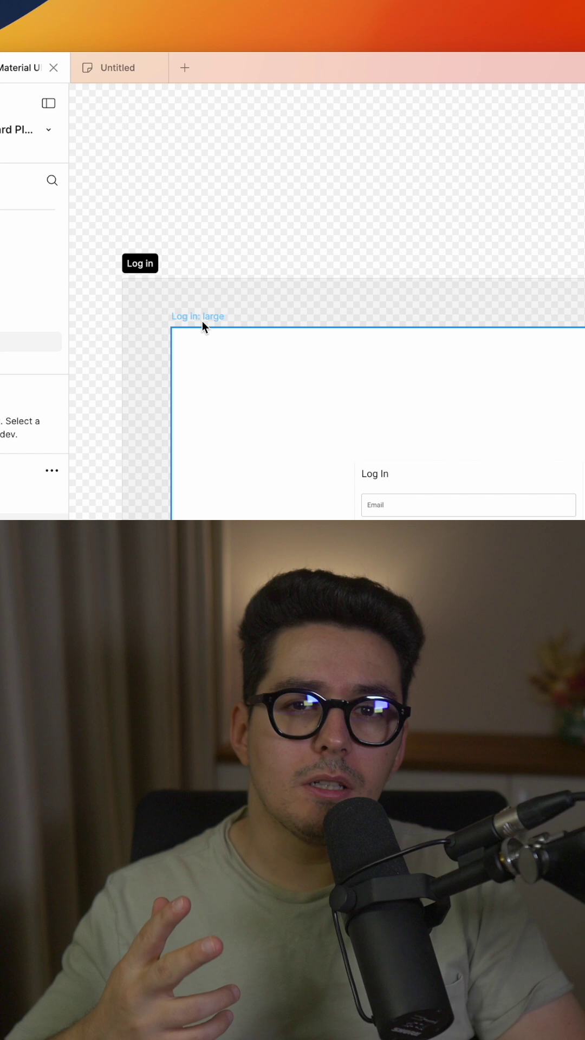
Bring up the context menu for the 'Log in: large' frame
right_click(204, 320)
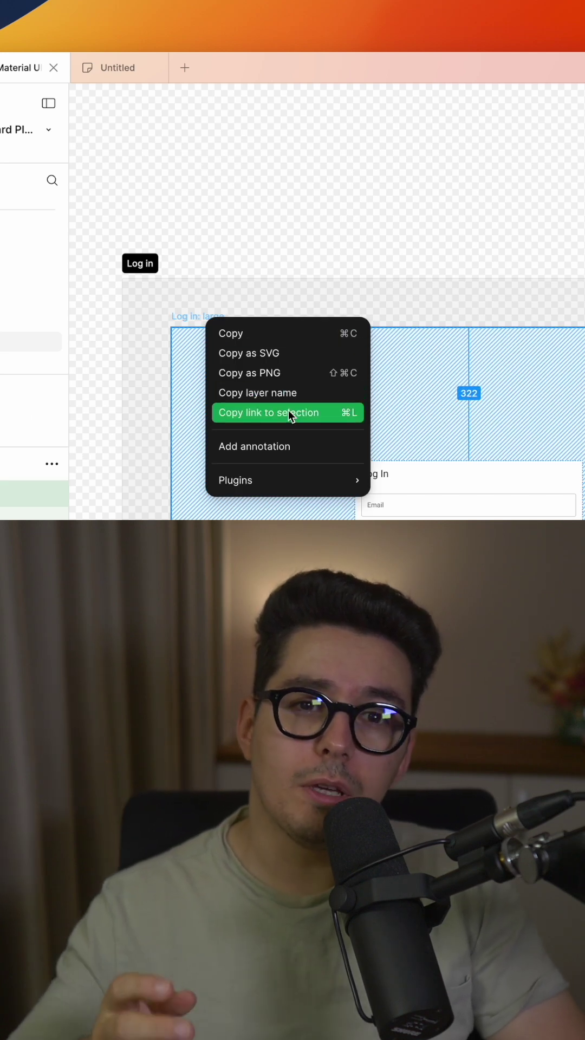